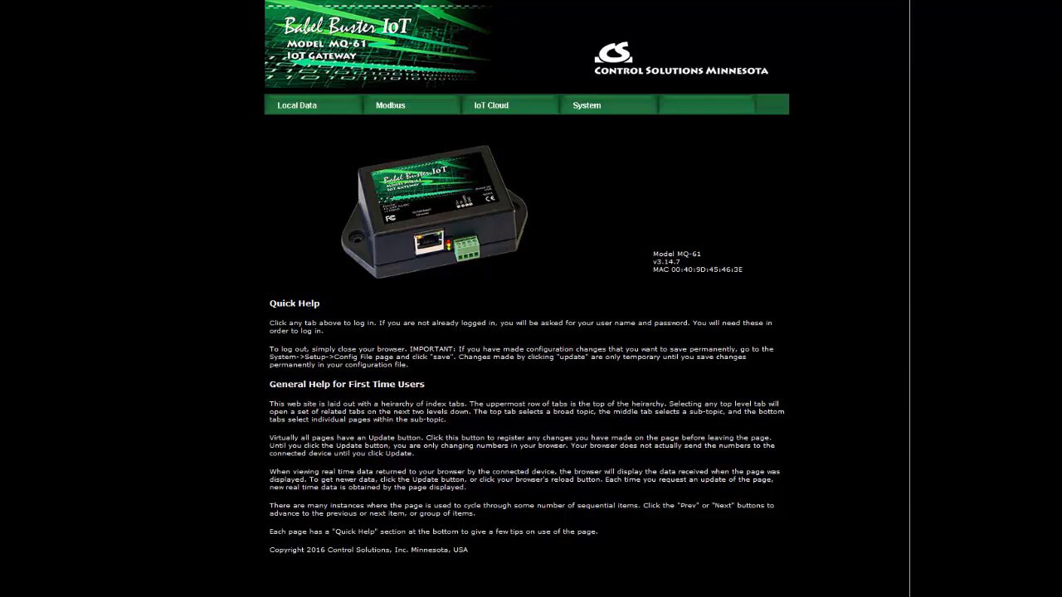
# - Review the Modbus RTU local device settings and the RTU read map, including its type and format options and the details of map 1
pyautogui.click(411, 106)
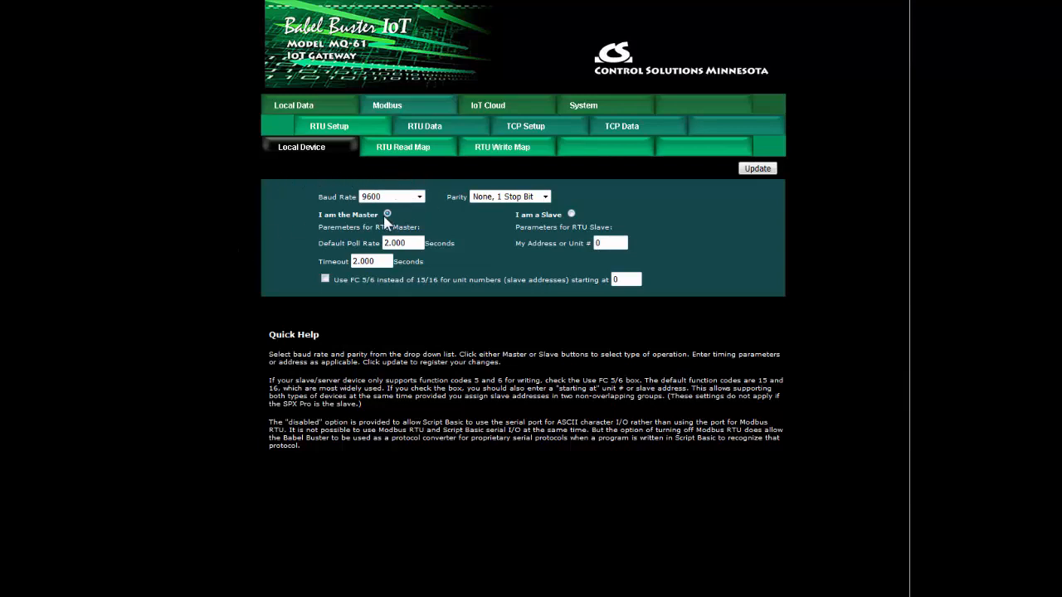
pyautogui.click(407, 153)
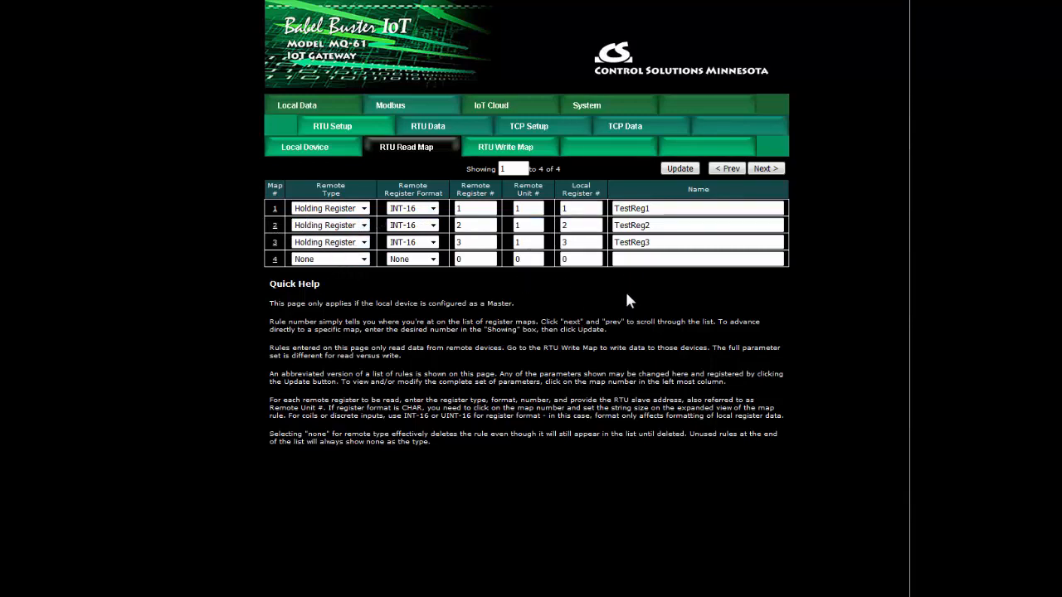
pyautogui.click(340, 213)
pyautogui.click(340, 214)
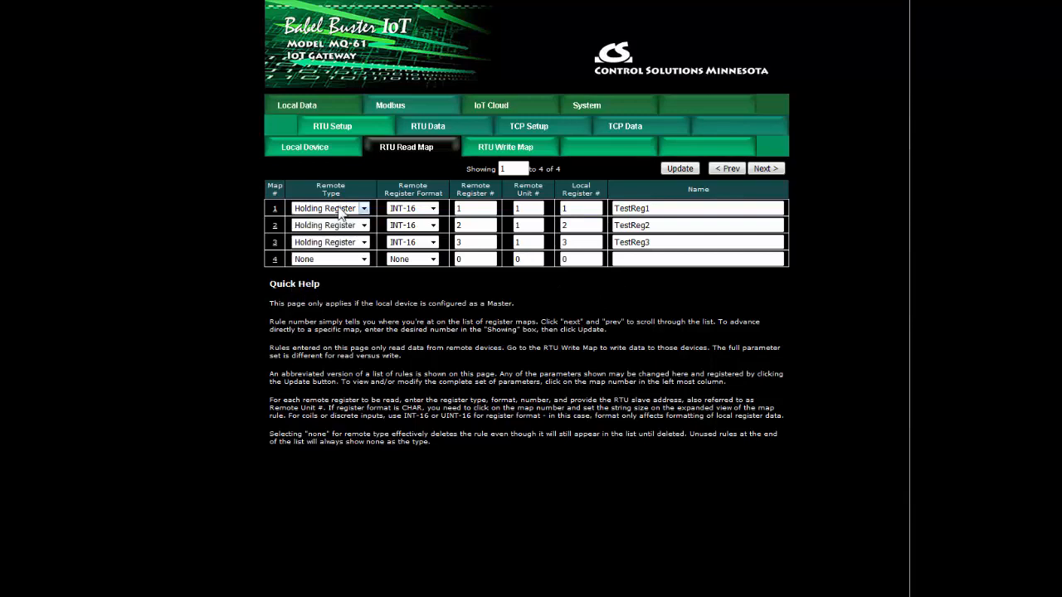
pyautogui.click(419, 214)
pyautogui.click(417, 214)
pyautogui.click(275, 210)
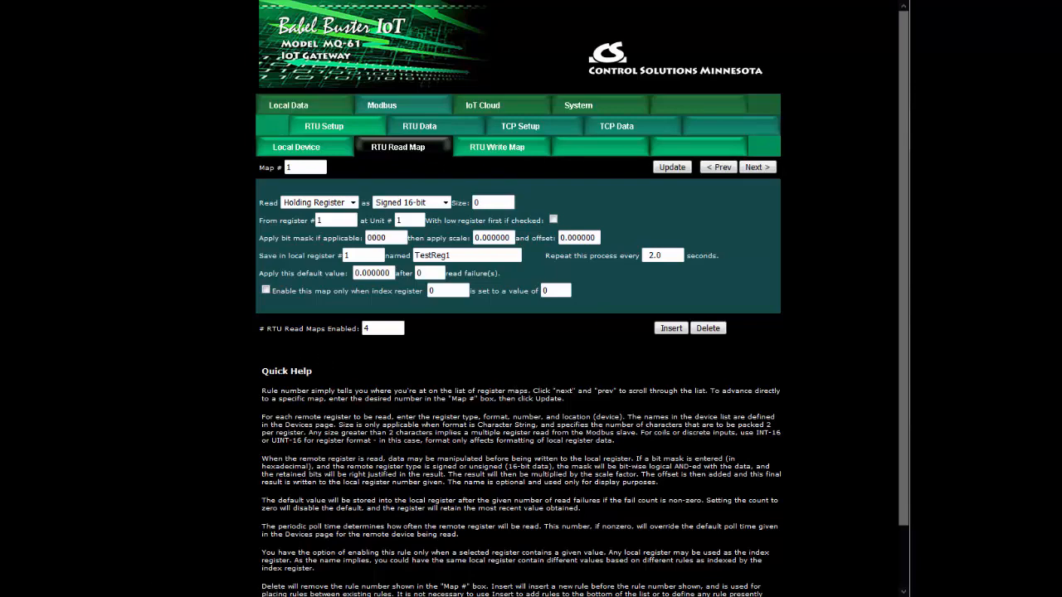
pyautogui.click(405, 149)
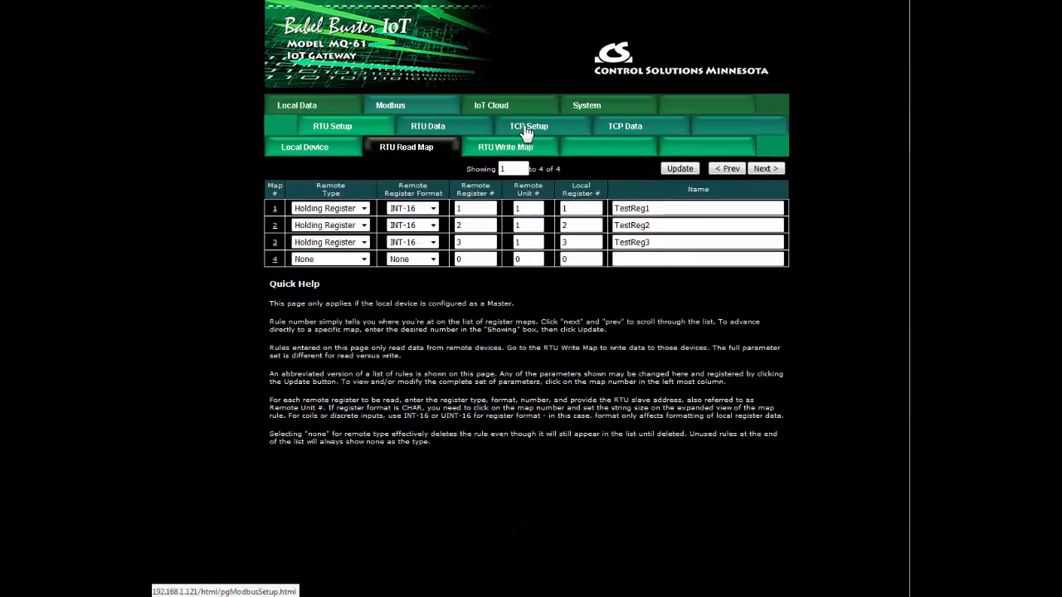
# - Review the Modbus TCP device's address, domain name and port settings, and the remote device choices in the client read map
pyautogui.click(526, 132)
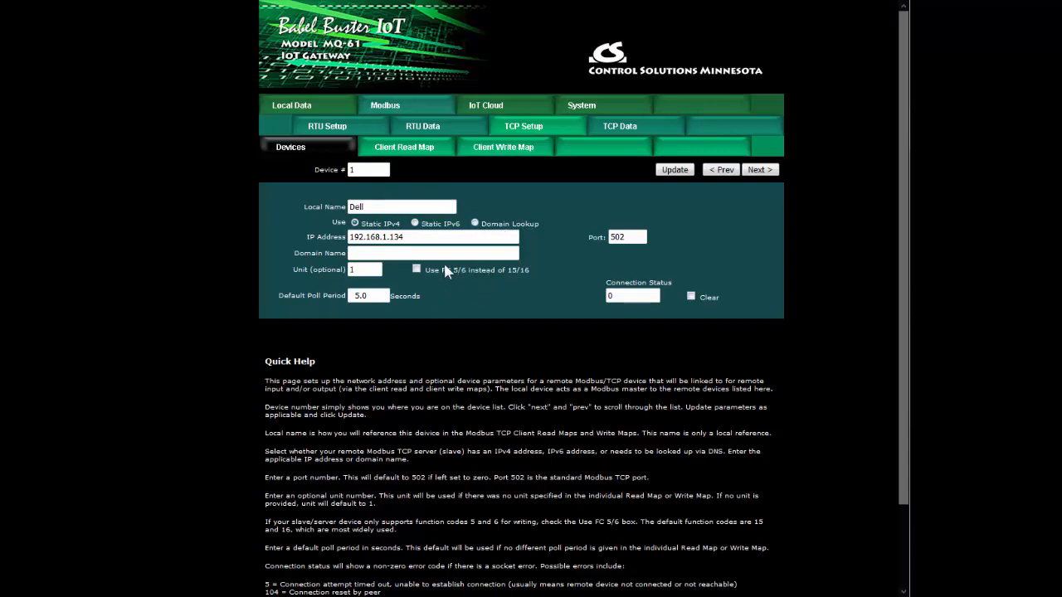
pyautogui.click(407, 253)
pyautogui.click(629, 237)
pyautogui.click(412, 152)
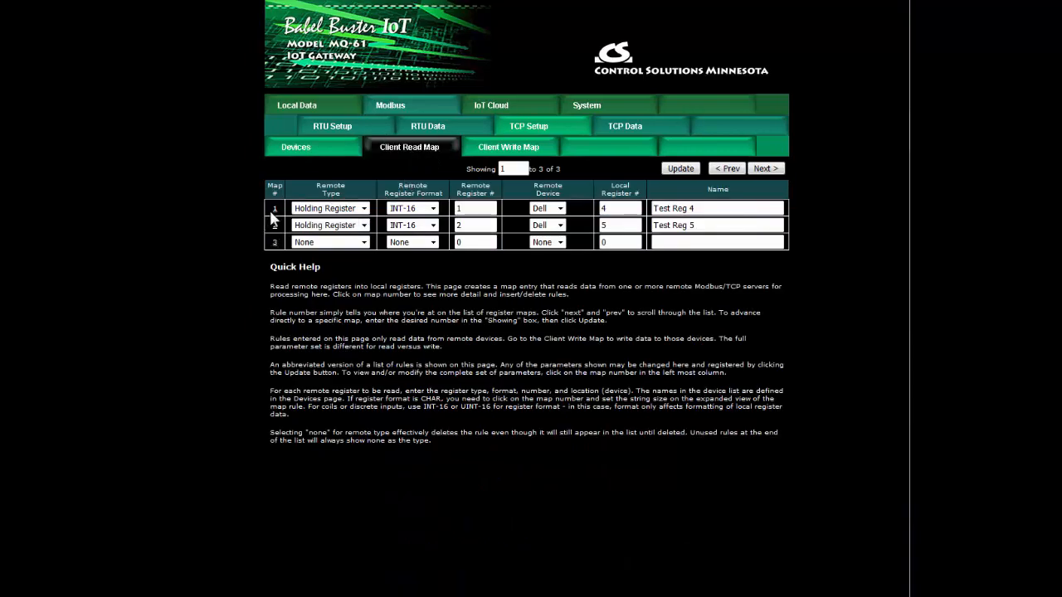
pyautogui.click(560, 209)
pyautogui.click(560, 209)
pyautogui.click(336, 157)
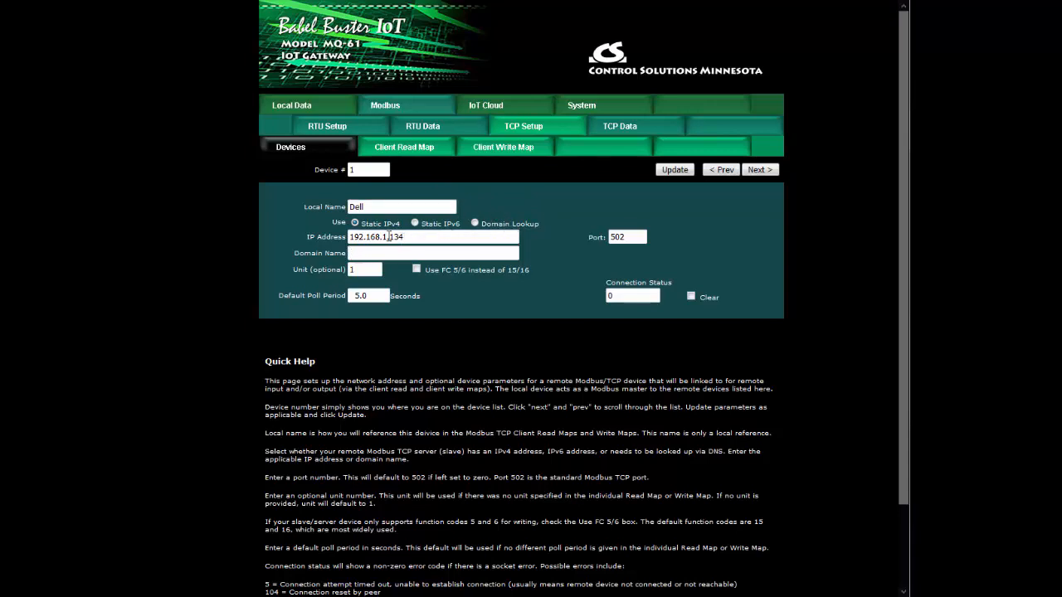
# - Inspect the remote type and register format options in the TCP client read map and the full parameters of map 1
pyautogui.click(402, 152)
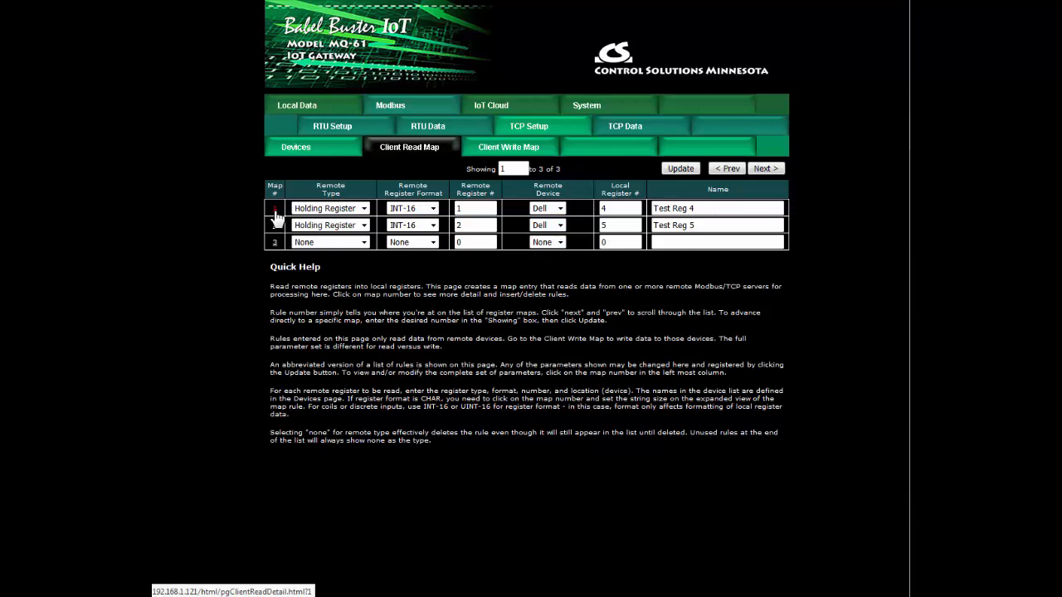
pyautogui.click(346, 210)
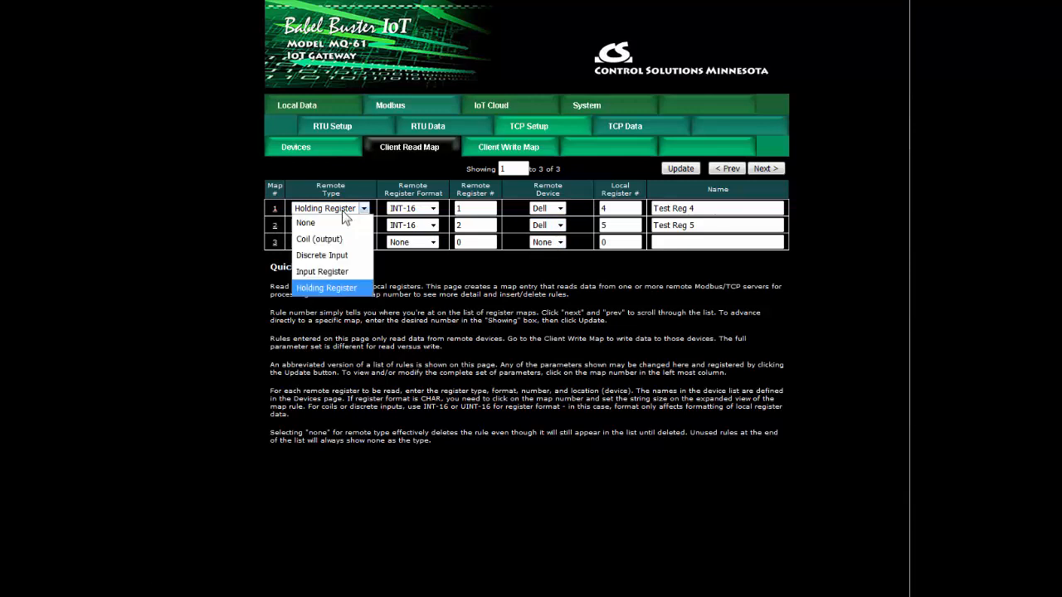
pyautogui.click(342, 211)
pyautogui.click(417, 211)
pyautogui.click(416, 211)
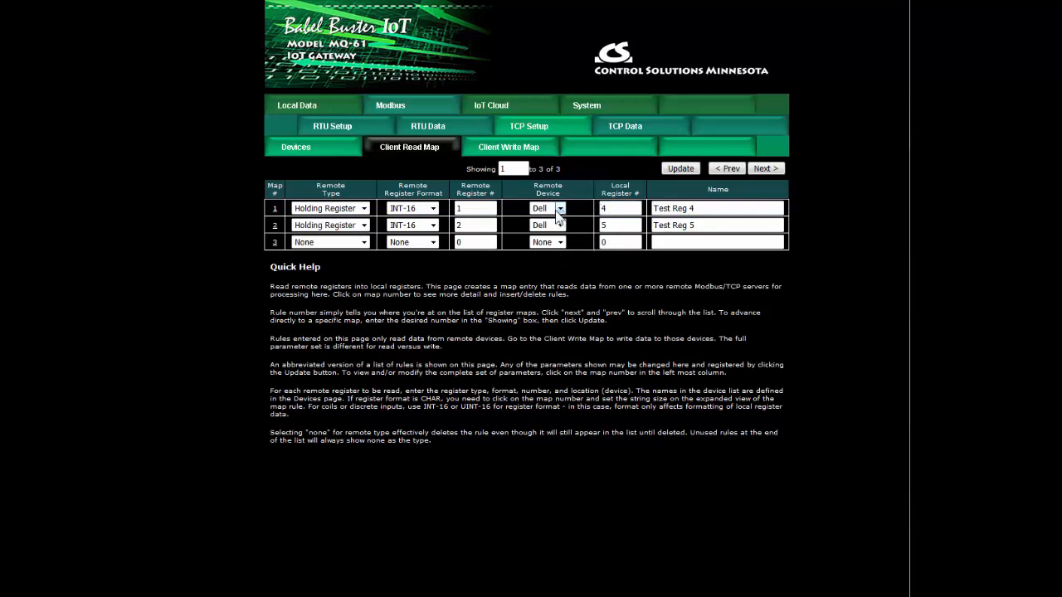
pyautogui.click(275, 210)
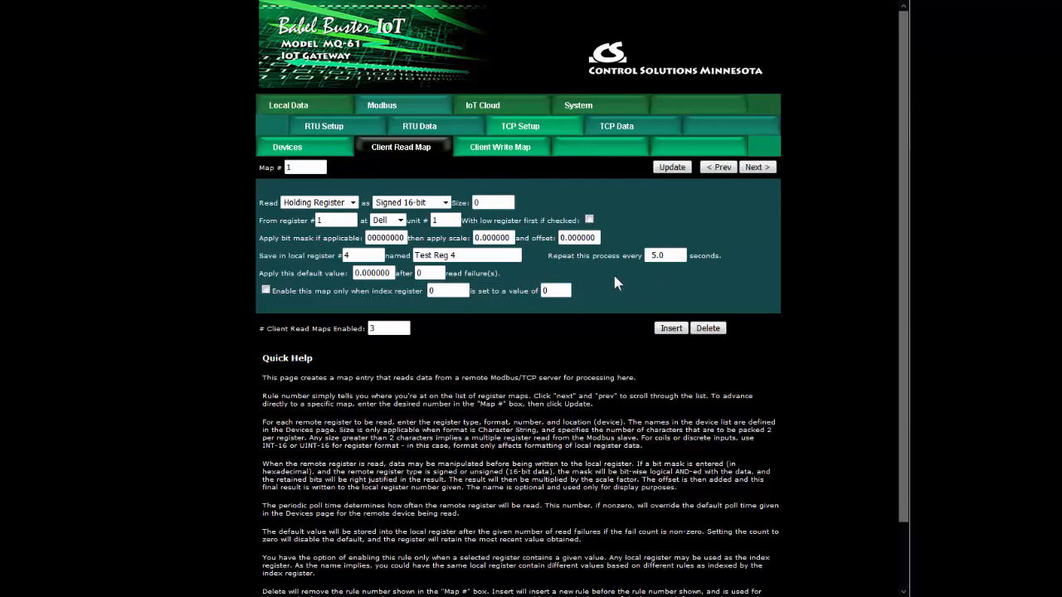
pyautogui.click(405, 154)
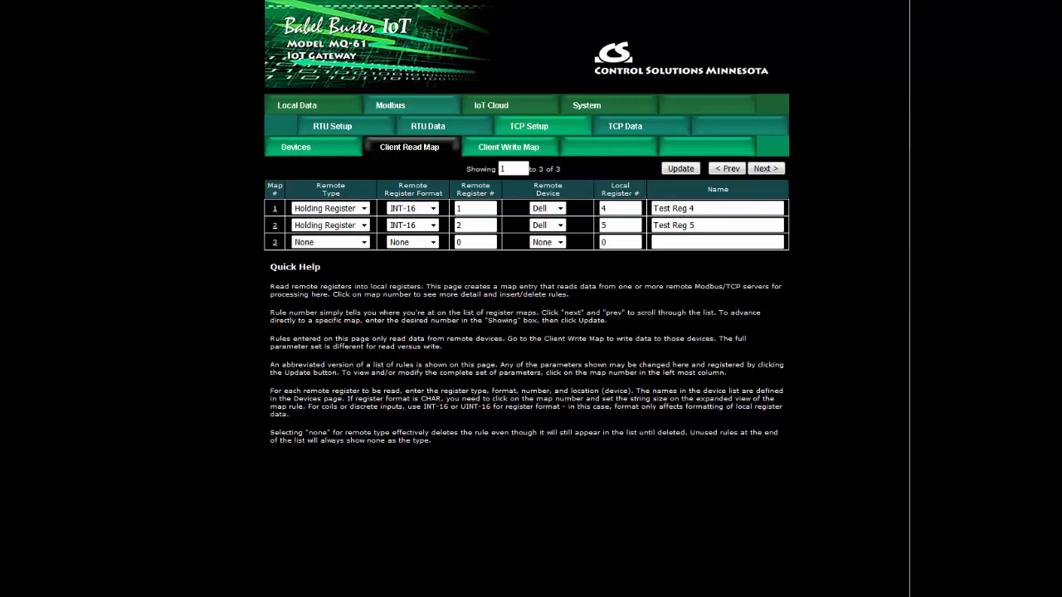
# - View the expanded parameters of map 1 in the TCP client write map and return to the map list
pyautogui.click(526, 154)
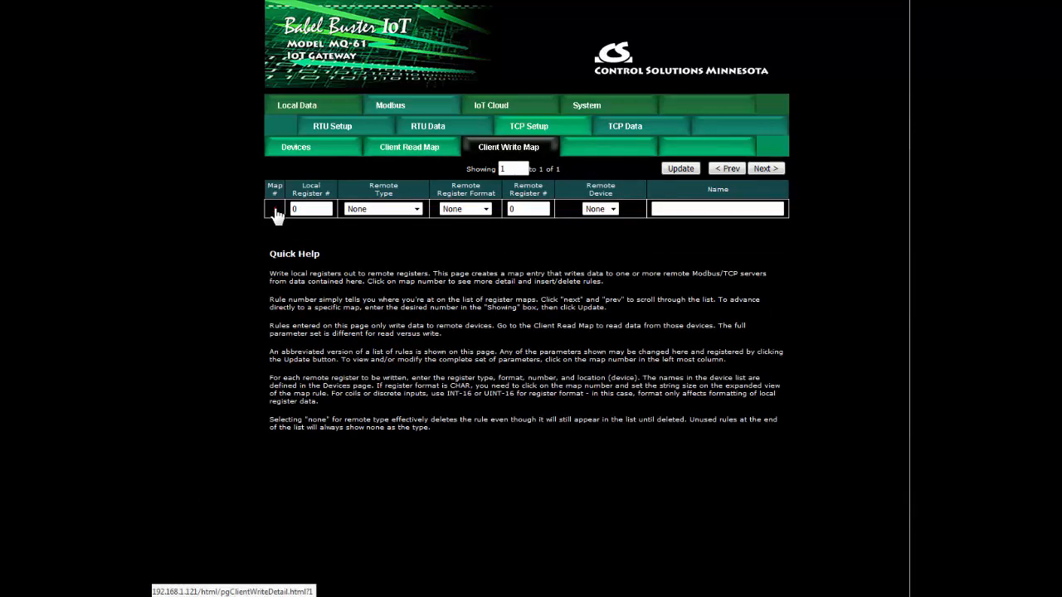
pyautogui.click(275, 209)
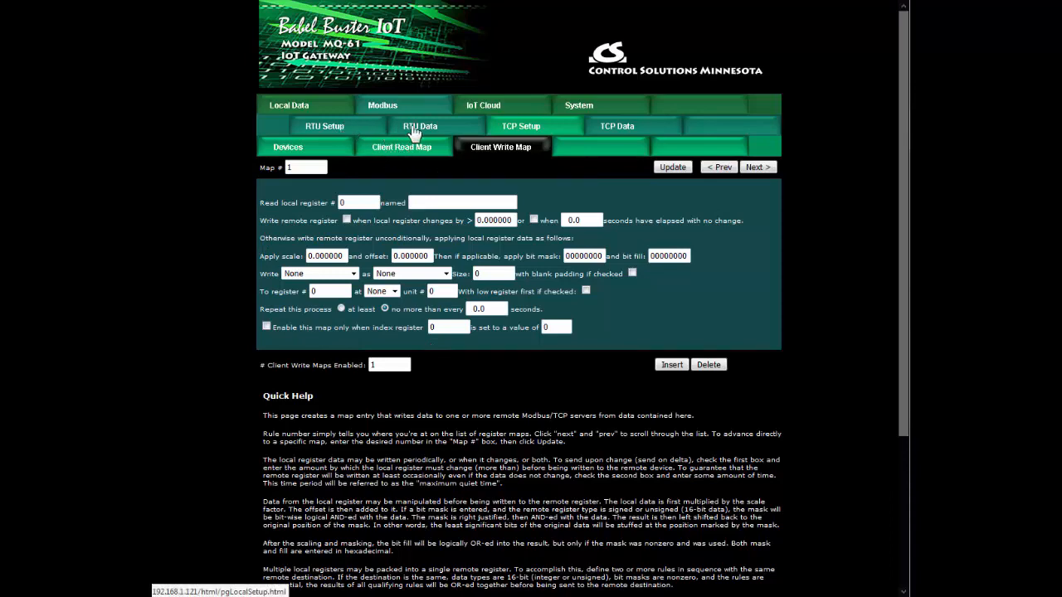
pyautogui.click(485, 147)
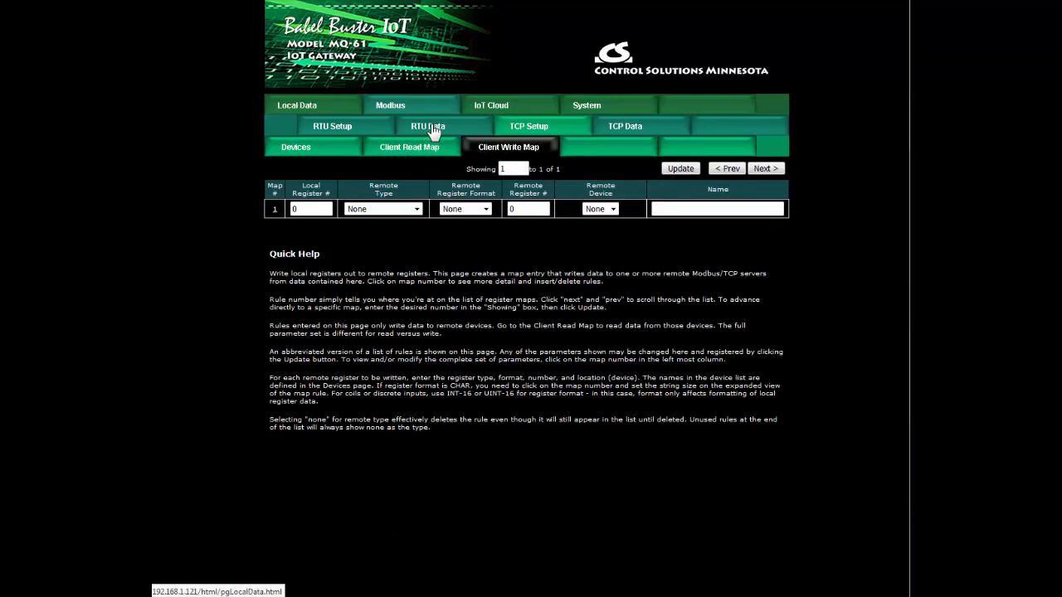
# - Check the Modbus RTU register data, the error counts per unit and the read map errors
pyautogui.click(425, 133)
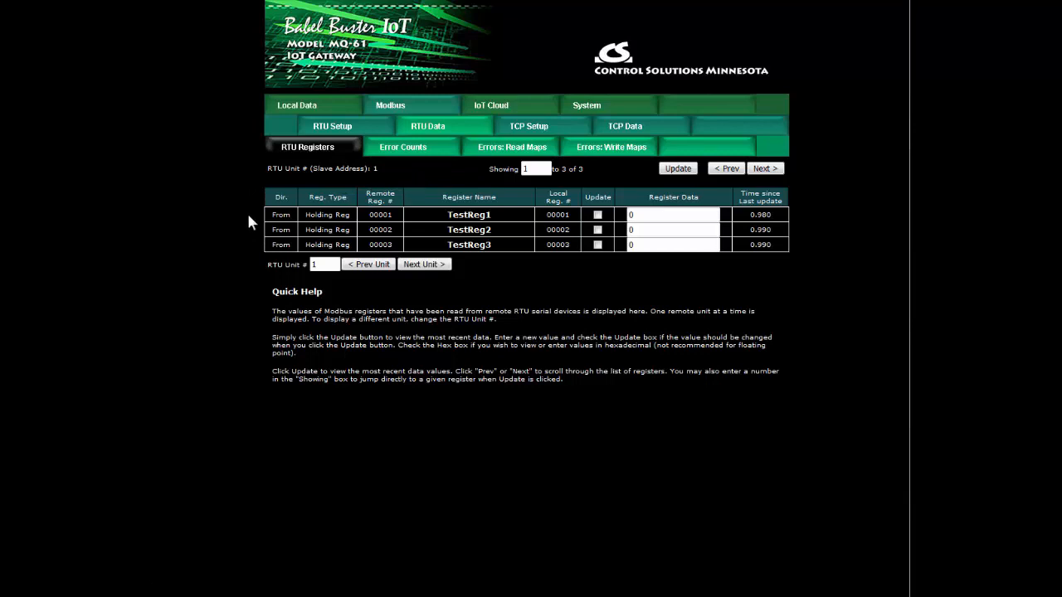
pyautogui.click(415, 149)
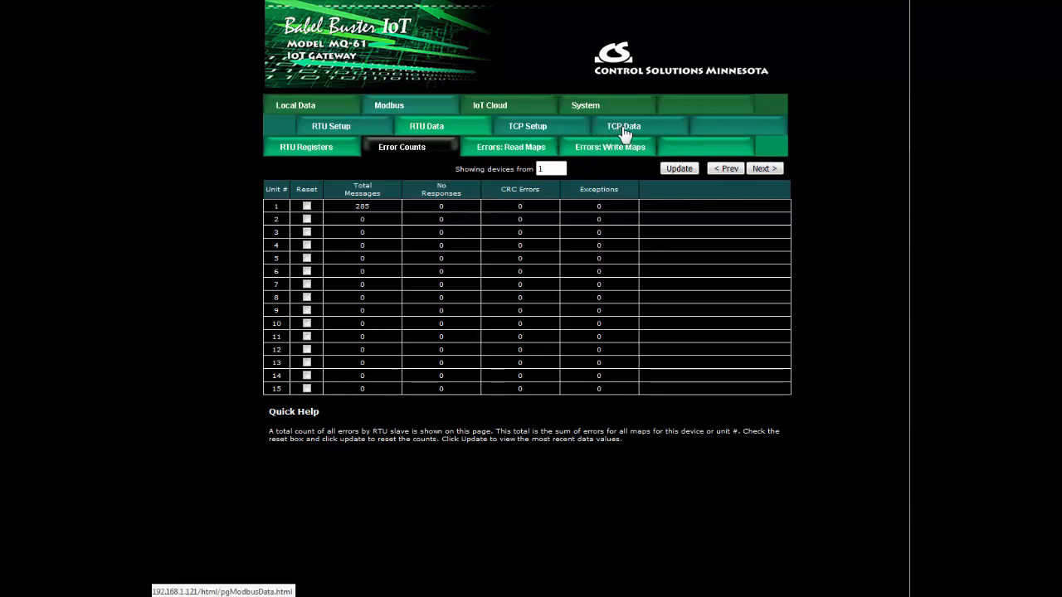
pyautogui.click(504, 153)
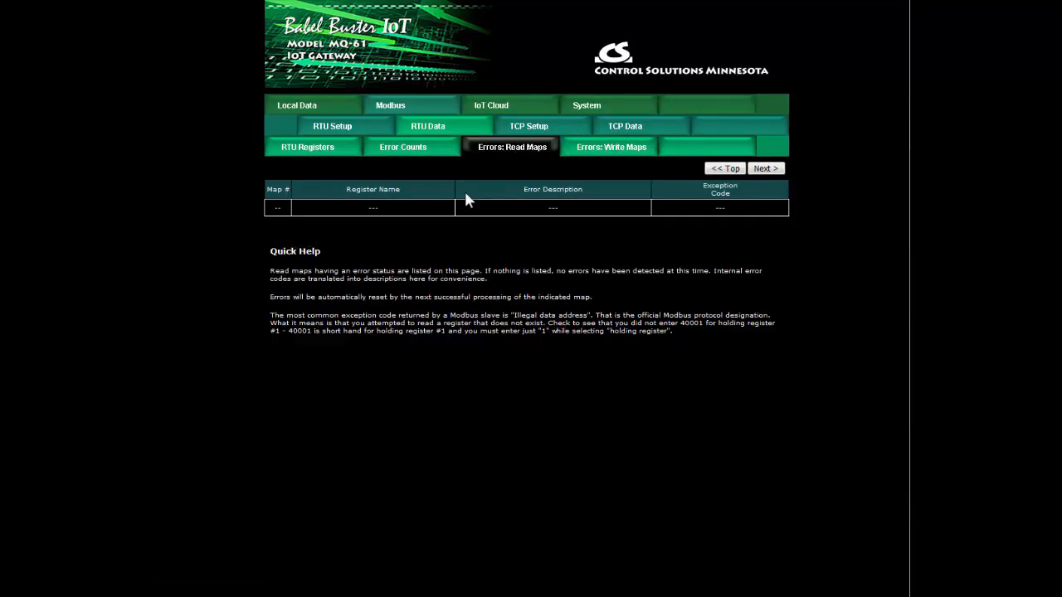
# - Check the Modbus TCP register data, the error counts per device and the read map errors
pyautogui.click(637, 131)
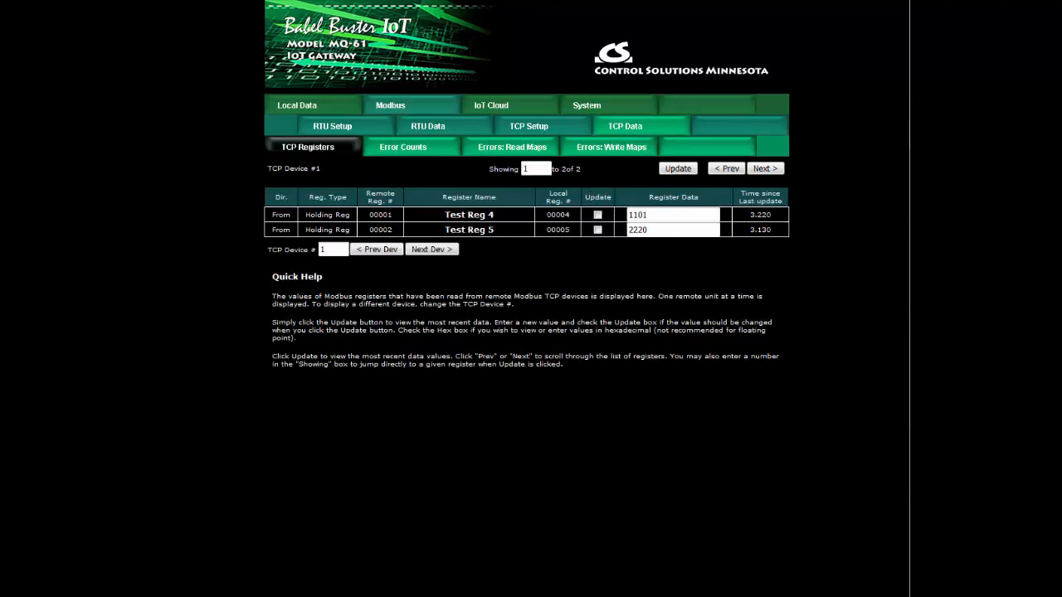
pyautogui.click(415, 149)
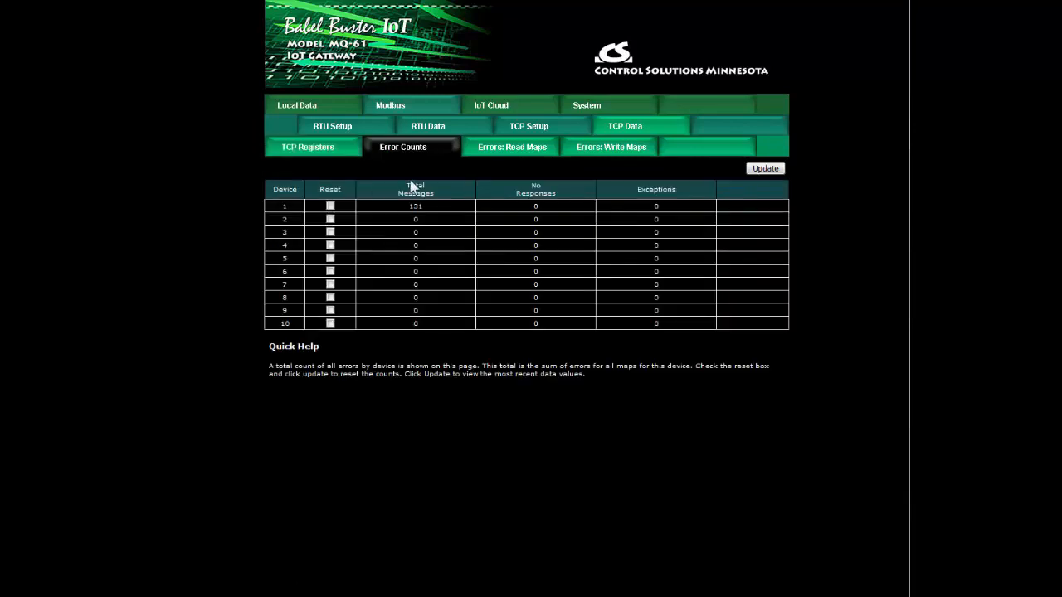
pyautogui.click(523, 151)
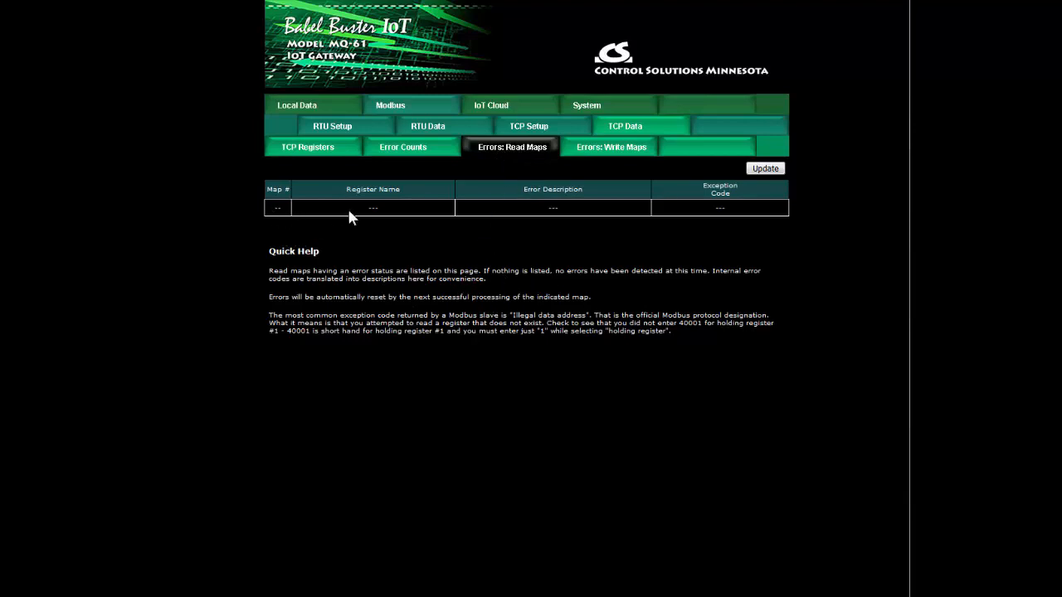
pyautogui.click(416, 149)
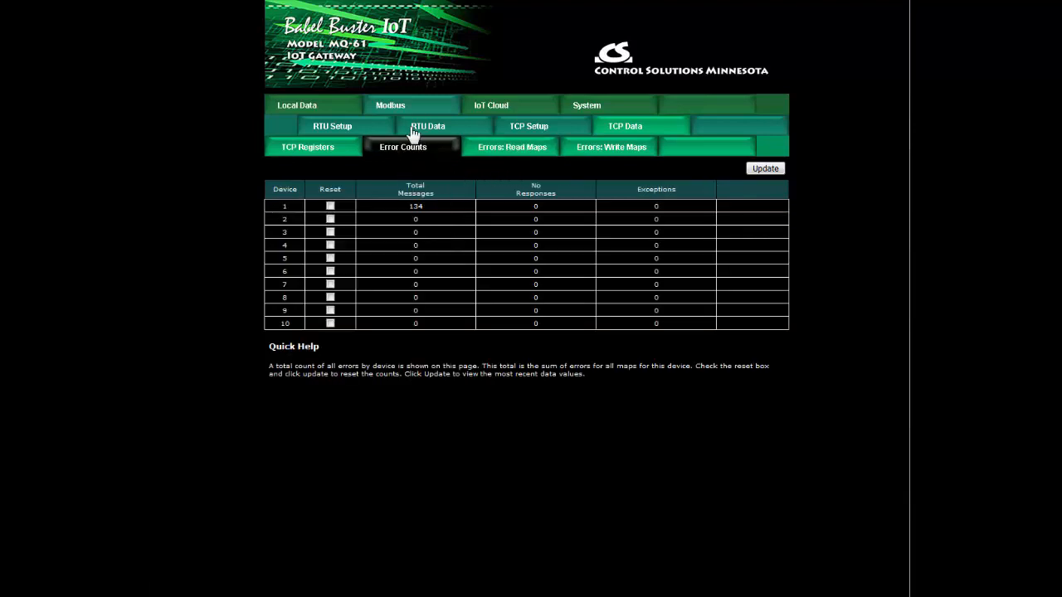
# - Revisit the RTU register data, the RTU read map and the RTU local device settings
pyautogui.click(368, 131)
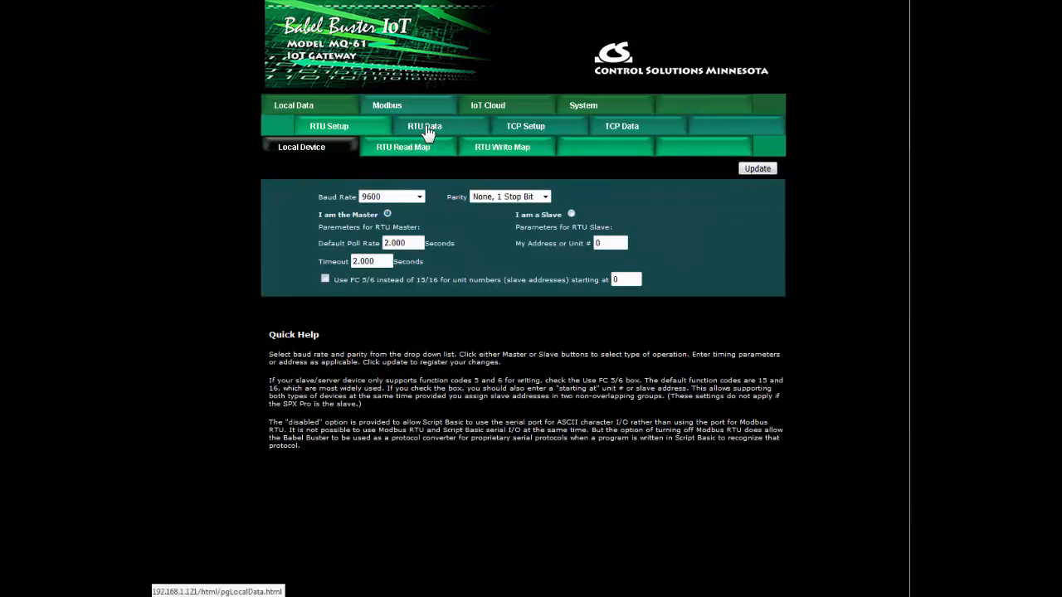
pyautogui.click(416, 132)
pyautogui.click(366, 134)
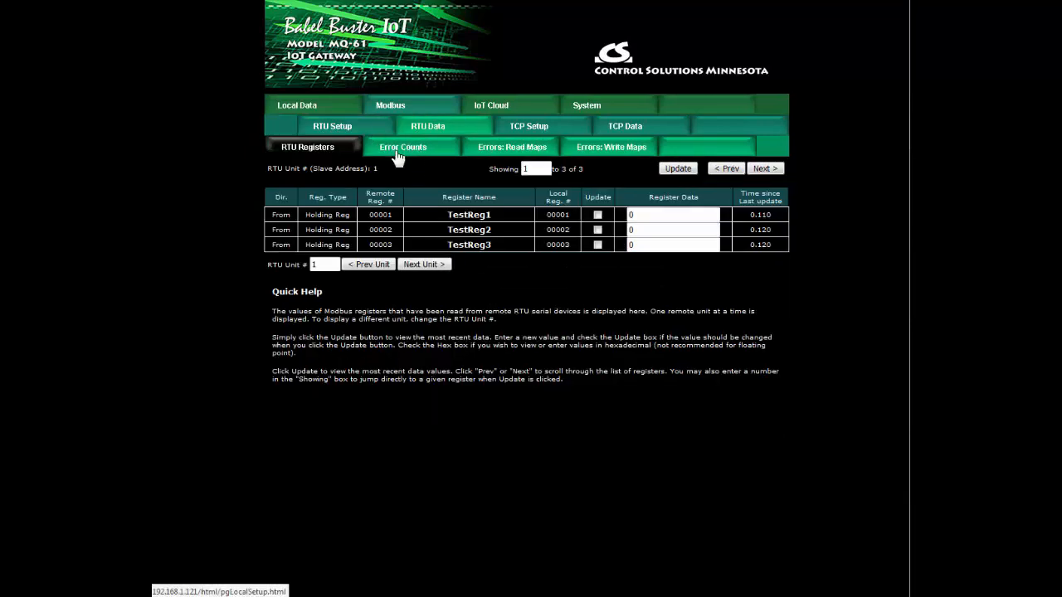
pyautogui.click(404, 150)
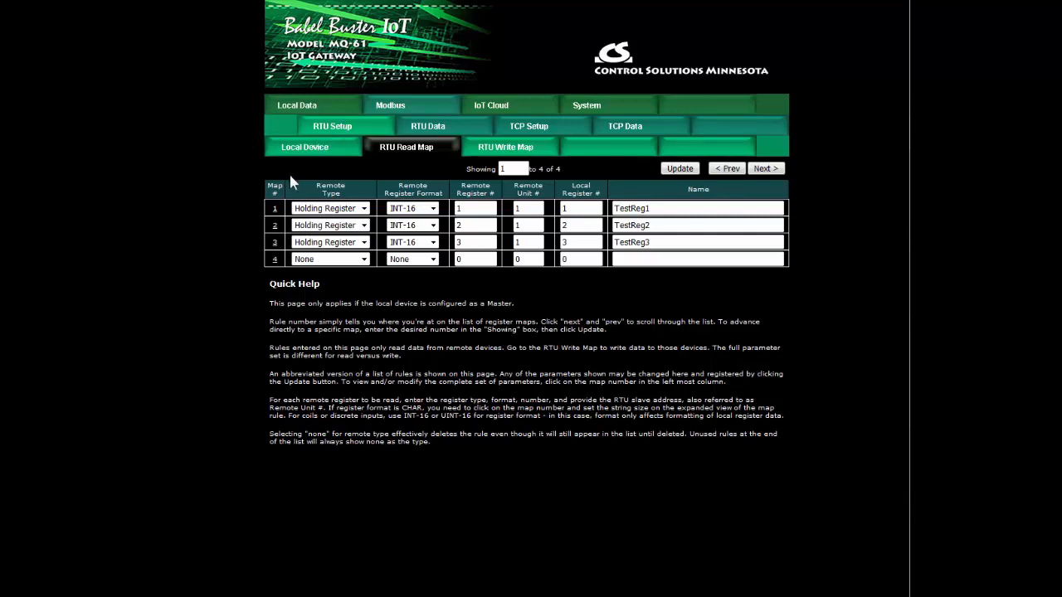
pyautogui.click(314, 148)
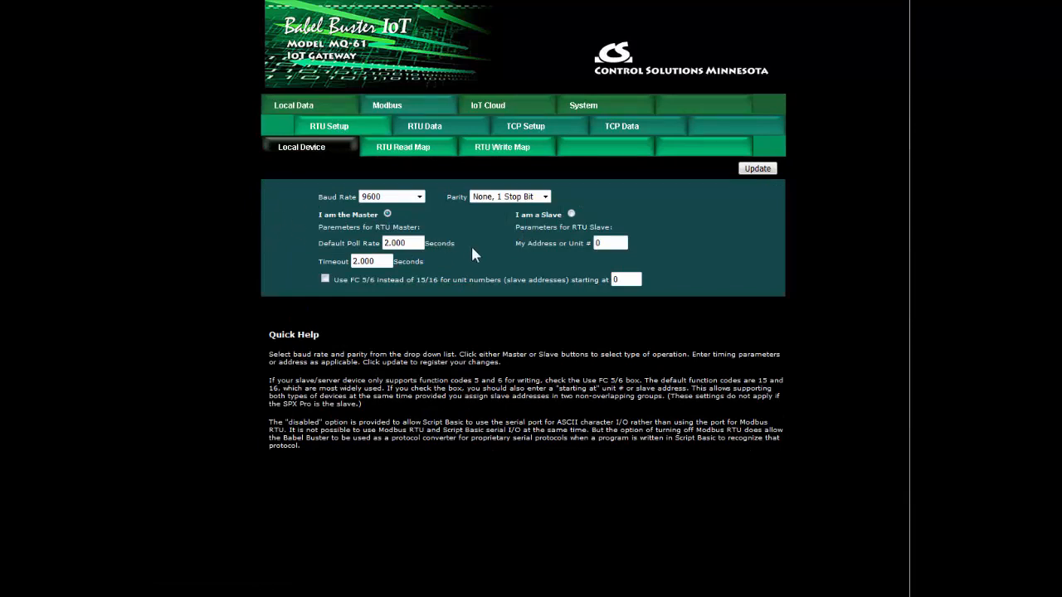
# - Display the gateway's local data registers
pyautogui.click(282, 108)
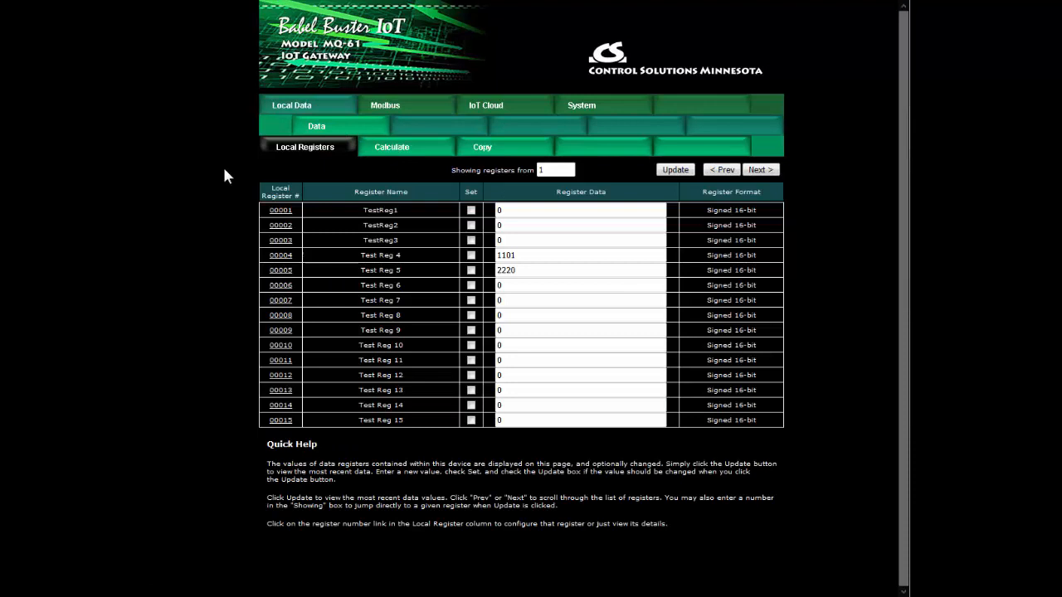